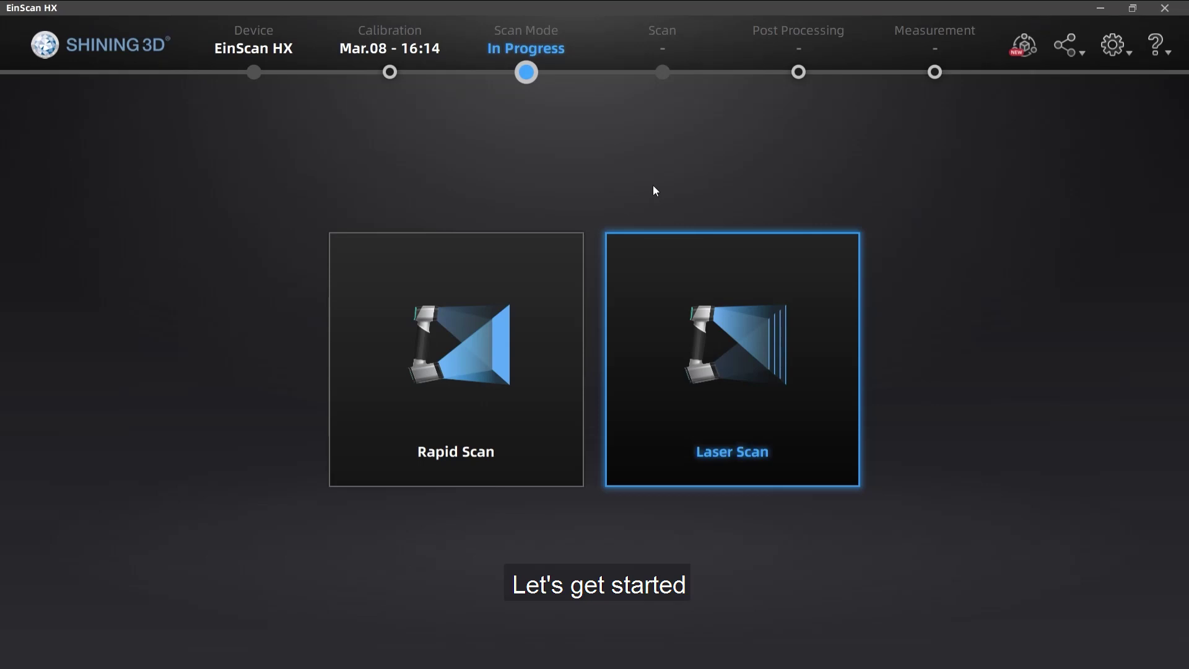
Select Laser Scan as the scan mode on the Scan Mode screen.
{"action": "left_click", "coordinate": [734, 307]}
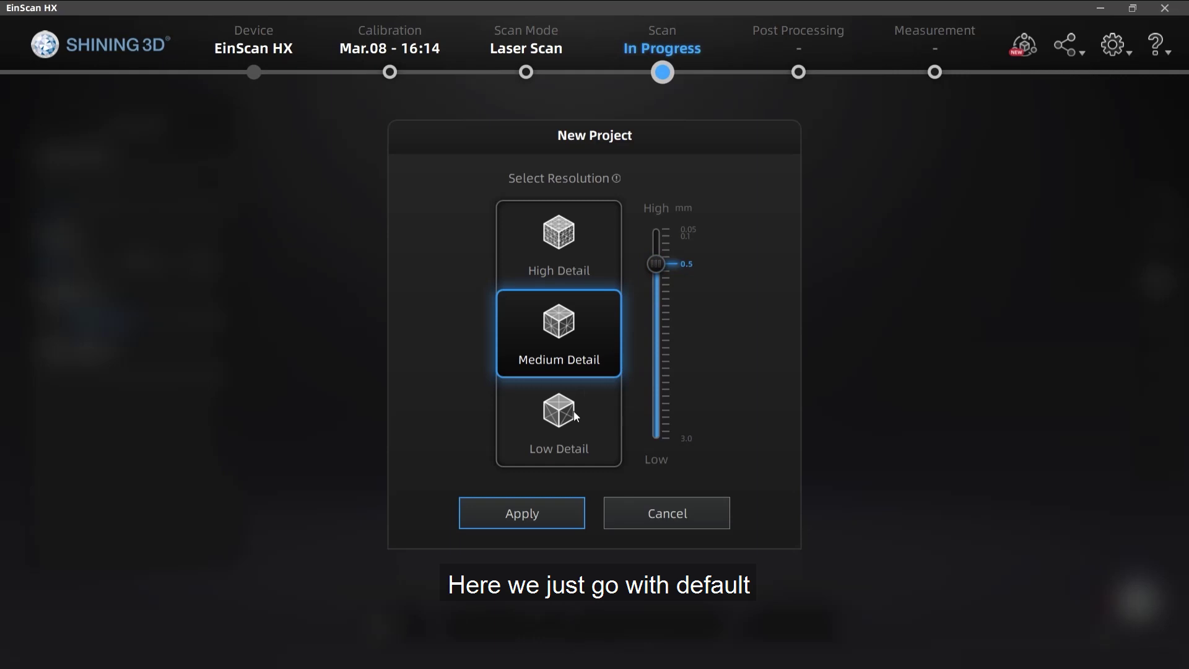
Create the new project at Medium Detail, 0.5 mm resolution.
{"action": "left_click", "coordinate": [534, 515]}
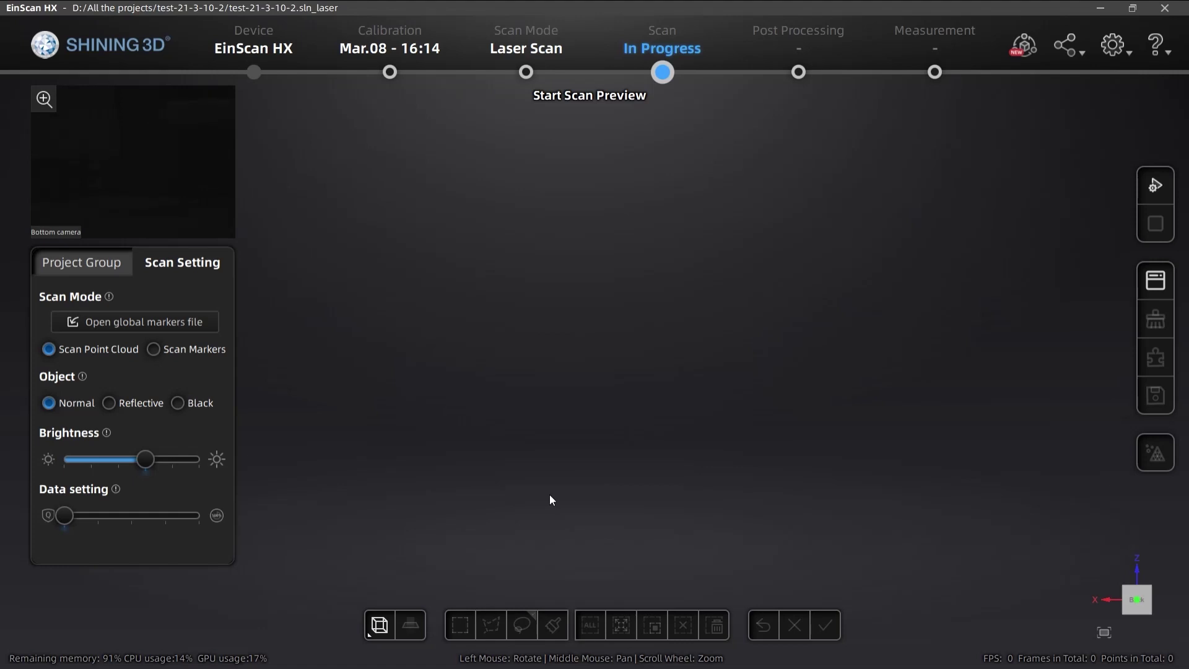
Set the object type to Reflective and scan the hubcap with its surrounding table.
{"action": "left_click", "coordinate": [107, 406]}
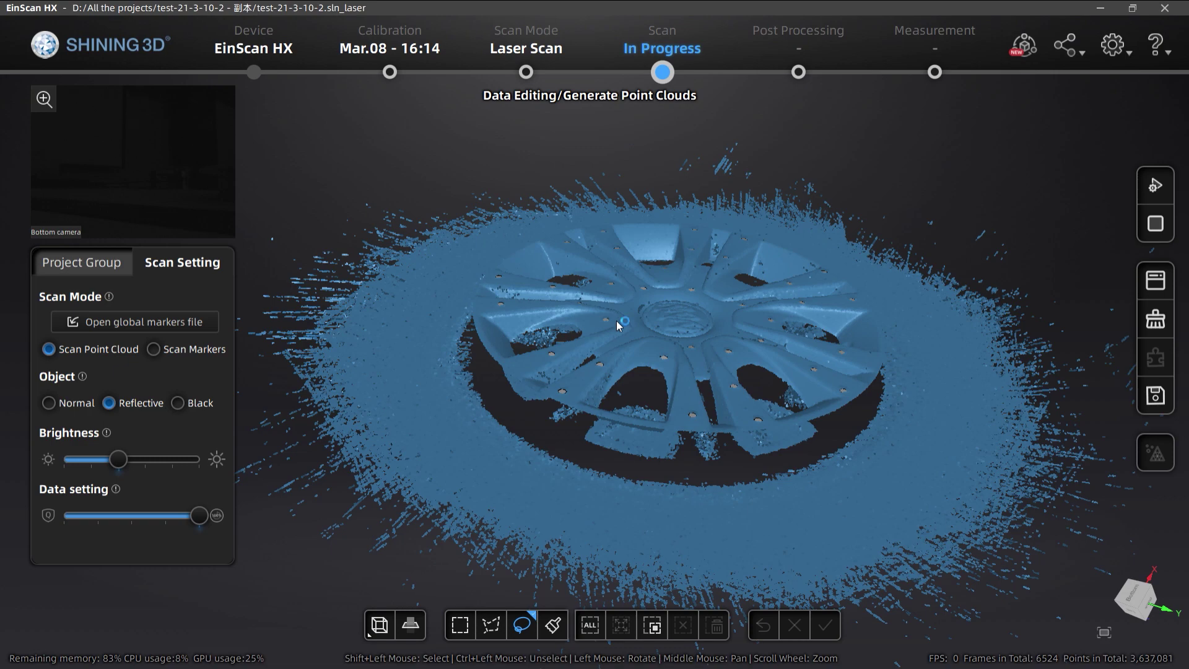
Turn the scan edge-on, try selecting the table points under the wheel, then clear that selection.
{"action": "left_click_drag", "start_coordinate": [616, 321], "coordinate": [436, 254]}
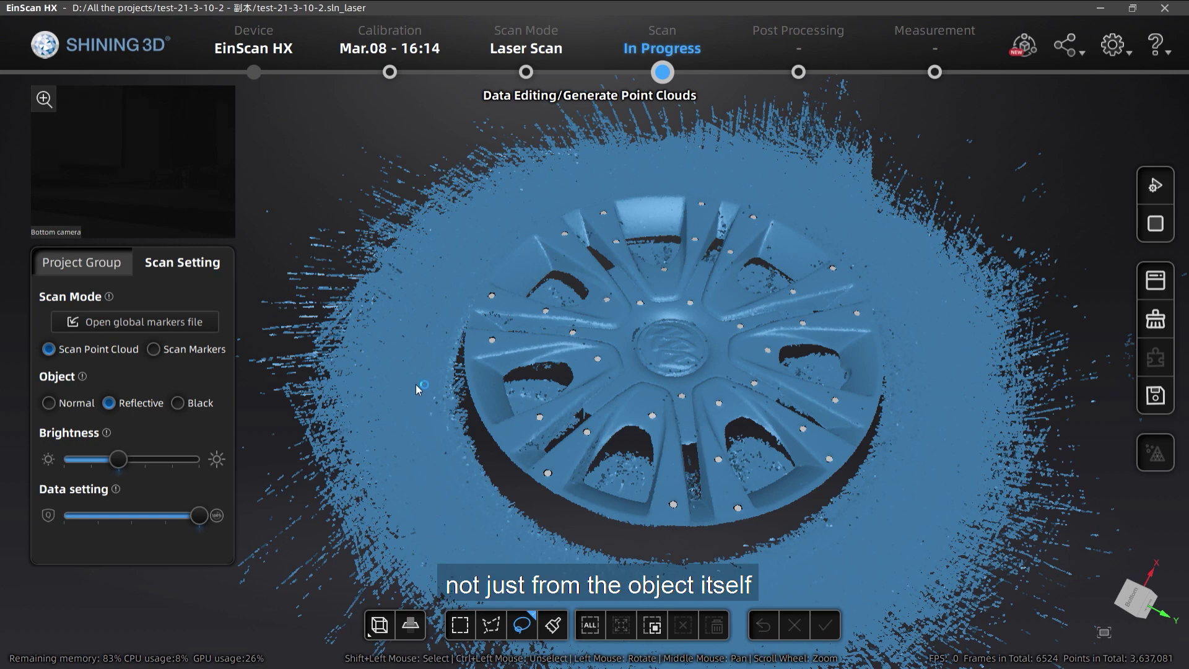
{"action": "left_click_drag", "start_coordinate": [498, 321], "coordinate": [593, 241]}
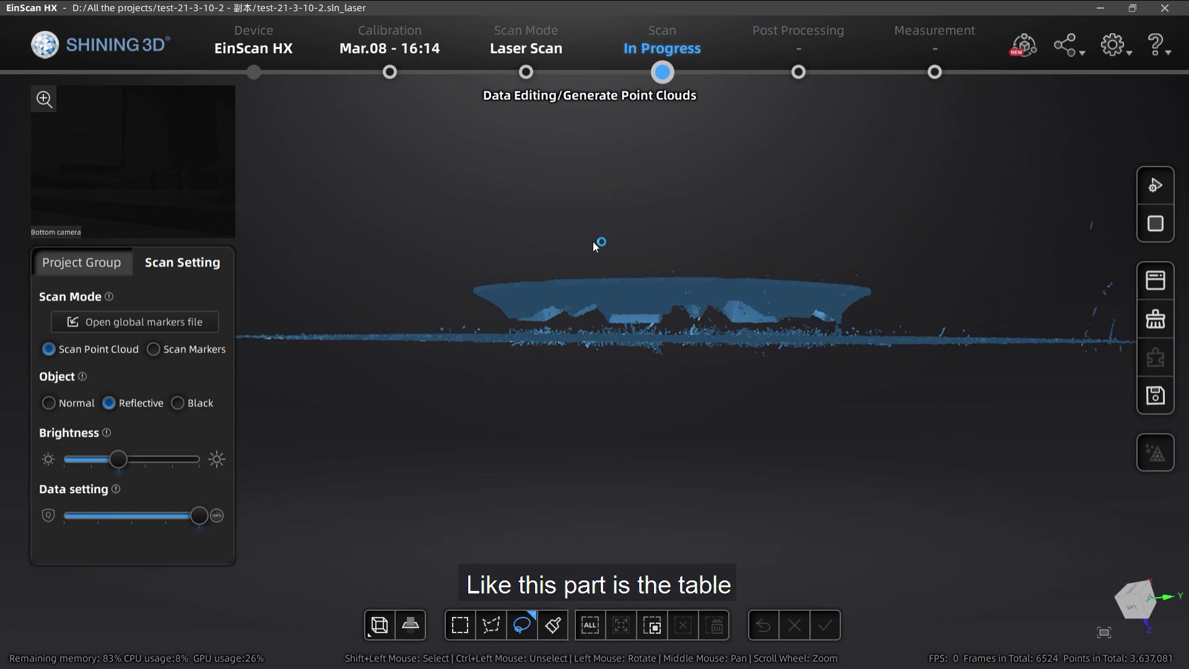
{"action": "mouse_move", "coordinate": [475, 321]}
{"action": "left_mouse_down", "text": "shift"}
{"action": "mouse_move", "coordinate": [148, 236]}
{"action": "mouse_move", "coordinate": [247, 666]}
{"action": "mouse_move", "coordinate": [1186, 614]}
{"action": "mouse_move", "coordinate": [1181, 343]}
{"action": "left_mouse_up", "text": "shift"}
{"action": "mouse_move", "coordinate": [450, 223]}
{"action": "left_mouse_down"}
{"action": "mouse_move", "coordinate": [533, 241]}
{"action": "mouse_move", "coordinate": [531, 276]}
{"action": "left_mouse_up"}
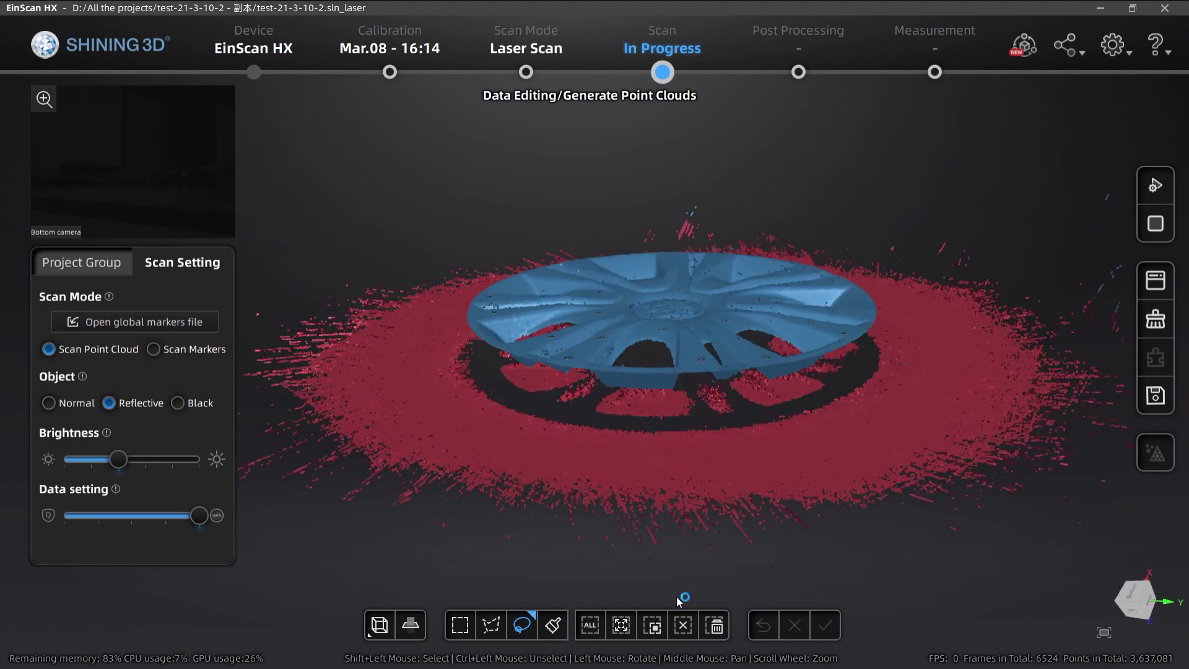
{"action": "left_click", "coordinate": [683, 626]}
From a top view, lasso five table patches around the hubcap.
{"action": "mouse_move", "coordinate": [450, 579]}
{"action": "left_mouse_down"}
{"action": "mouse_move", "coordinate": [412, 349]}
{"action": "mouse_move", "coordinate": [405, 461]}
{"action": "mouse_move", "coordinate": [434, 372]}
{"action": "left_mouse_up"}
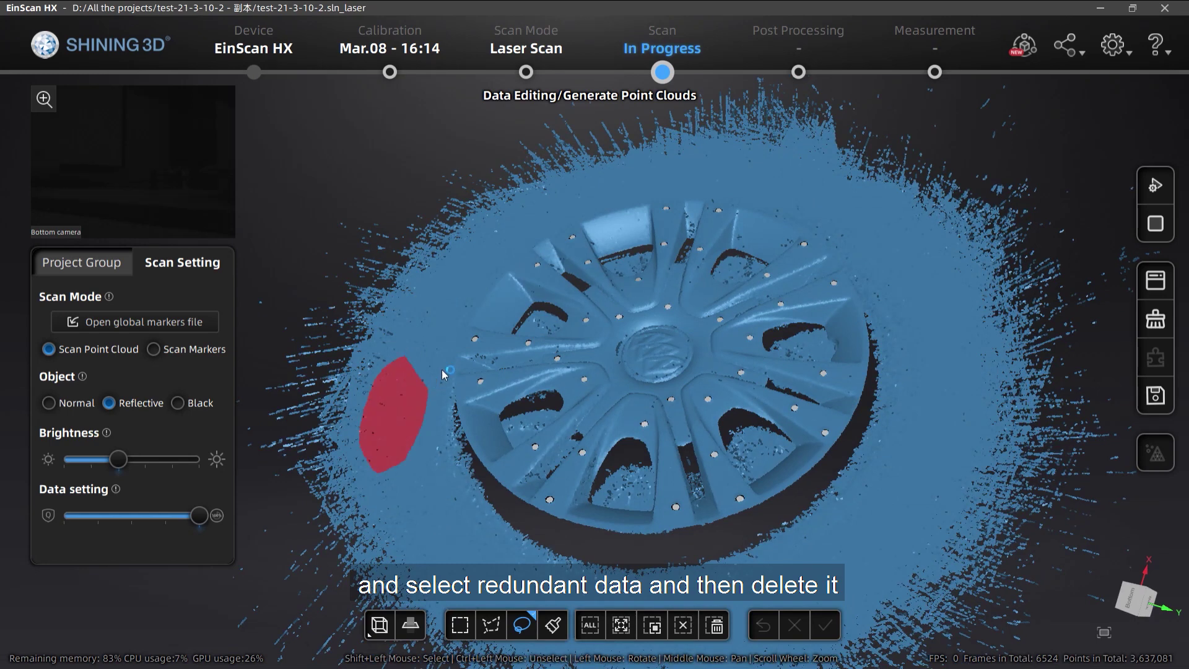
{"action": "mouse_move", "coordinate": [883, 209]}
{"action": "left_mouse_down", "text": "shift"}
{"action": "mouse_move", "coordinate": [874, 279]}
{"action": "mouse_move", "coordinate": [923, 212]}
{"action": "mouse_move", "coordinate": [883, 210]}
{"action": "left_mouse_up", "text": "shift"}
{"action": "mouse_move", "coordinate": [883, 477]}
{"action": "left_mouse_down", "text": "shift"}
{"action": "mouse_move", "coordinate": [855, 546]}
{"action": "mouse_move", "coordinate": [938, 480]}
{"action": "mouse_move", "coordinate": [885, 476]}
{"action": "left_mouse_up", "text": "shift"}
{"action": "mouse_move", "coordinate": [688, 153]}
{"action": "left_mouse_down", "text": "shift"}
{"action": "mouse_move", "coordinate": [681, 193]}
{"action": "mouse_move", "coordinate": [751, 167]}
{"action": "left_mouse_up", "text": "shift"}
{"action": "mouse_move", "coordinate": [462, 206]}
{"action": "left_mouse_down", "text": "shift"}
{"action": "mouse_move", "coordinate": [456, 243]}
{"action": "mouse_move", "coordinate": [511, 244]}
{"action": "mouse_move", "coordinate": [493, 246]}
{"action": "left_mouse_up", "text": "shift"}
{"action": "mouse_move", "coordinate": [524, 151]}
{"action": "left_mouse_down"}
{"action": "mouse_move", "coordinate": [548, 83]}
{"action": "mouse_move", "coordinate": [553, 186]}
{"action": "left_mouse_up"}
{"action": "left_click", "coordinate": [410, 625]}
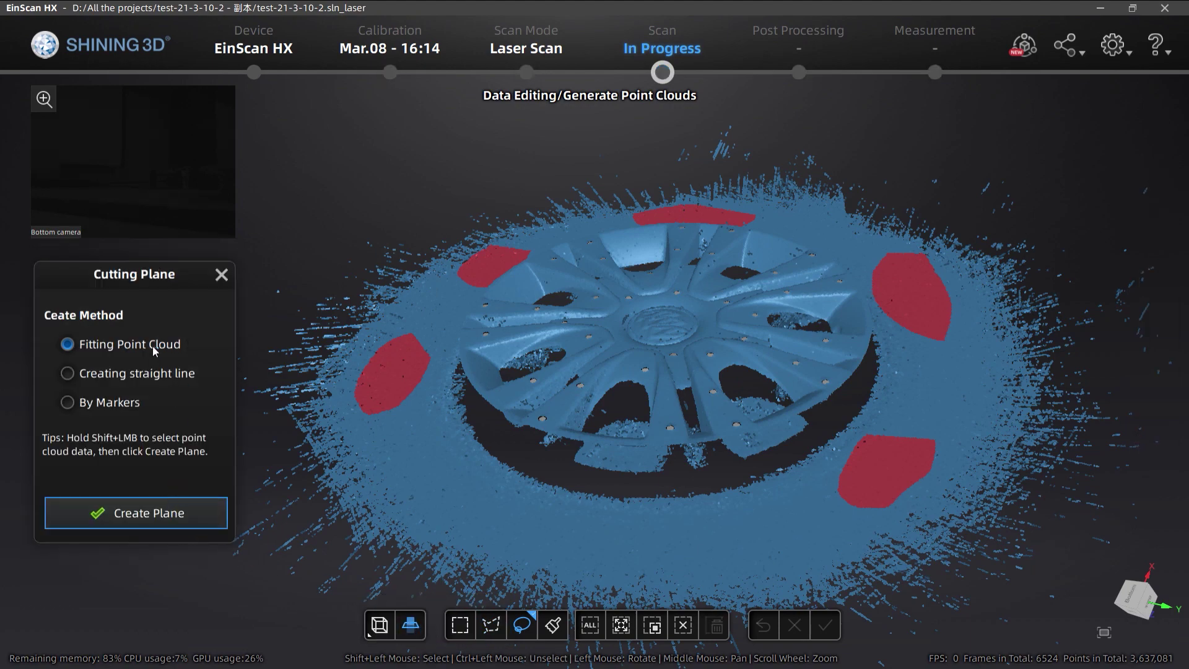
Fit a cutting plane to the selected table points and raise it slightly above the table.
{"action": "left_click", "coordinate": [152, 530]}
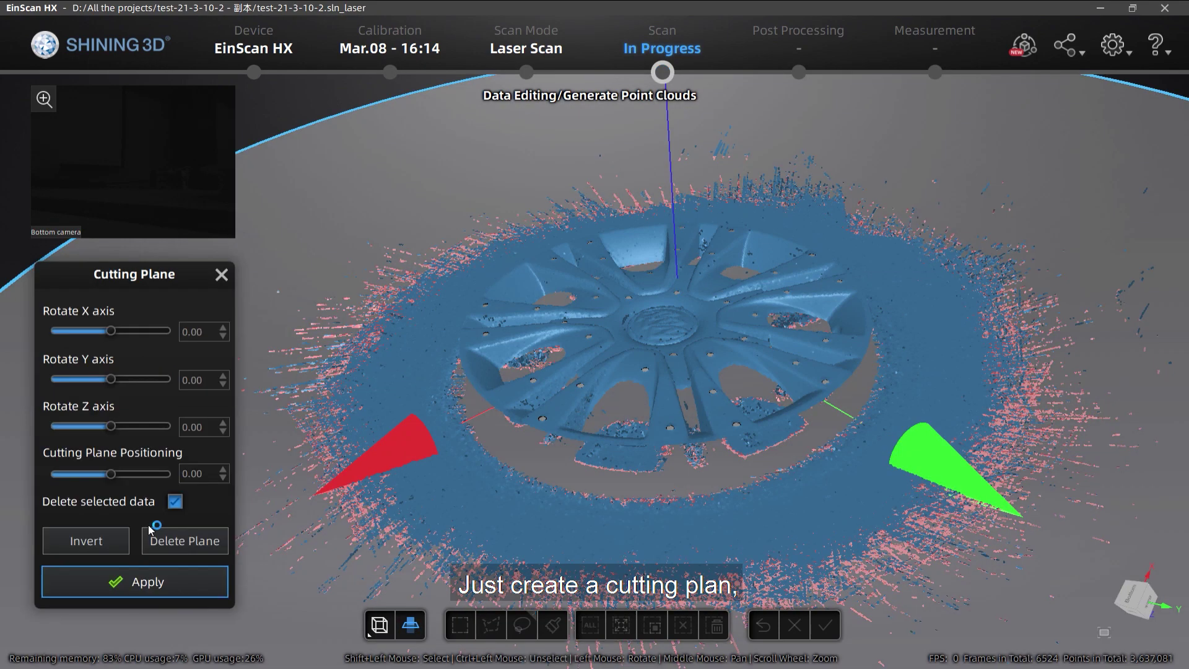
{"action": "scroll", "coordinate": [599, 403], "scroll_direction": "down", "scroll_amount": 3}
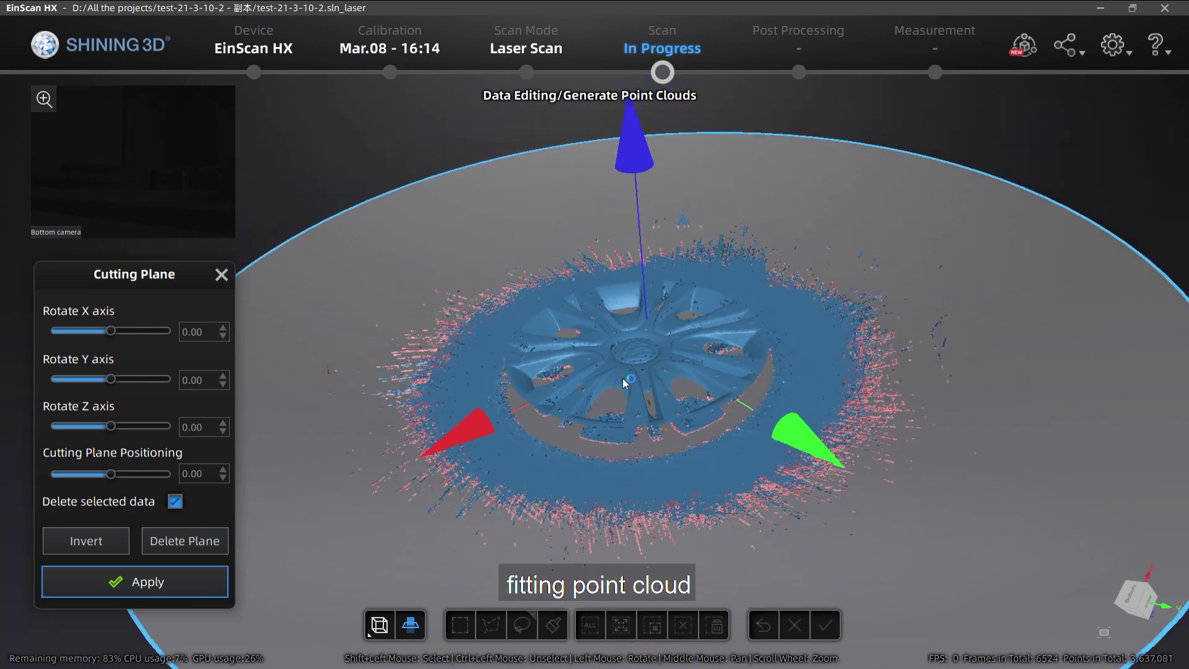
{"action": "left_click_drag", "start_coordinate": [511, 222], "coordinate": [645, 240]}
{"action": "left_click_drag", "start_coordinate": [838, 310], "coordinate": [600, 182]}
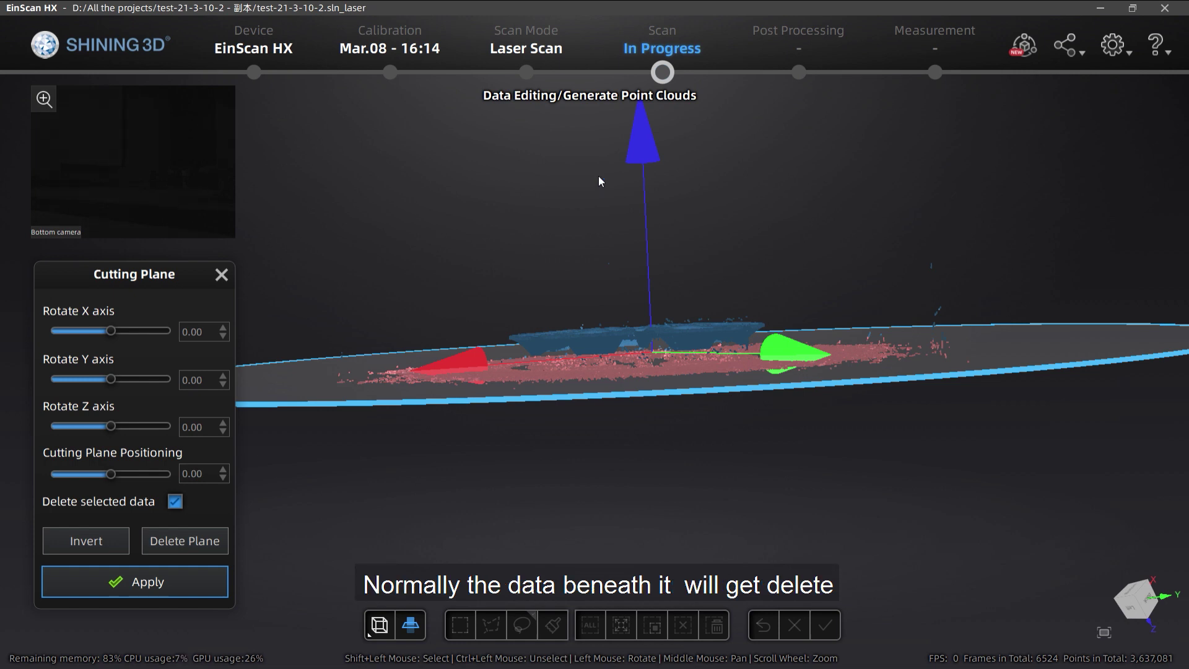
{"action": "left_click_drag", "start_coordinate": [598, 176], "coordinate": [459, 311]}
{"action": "left_click", "coordinate": [145, 587]}
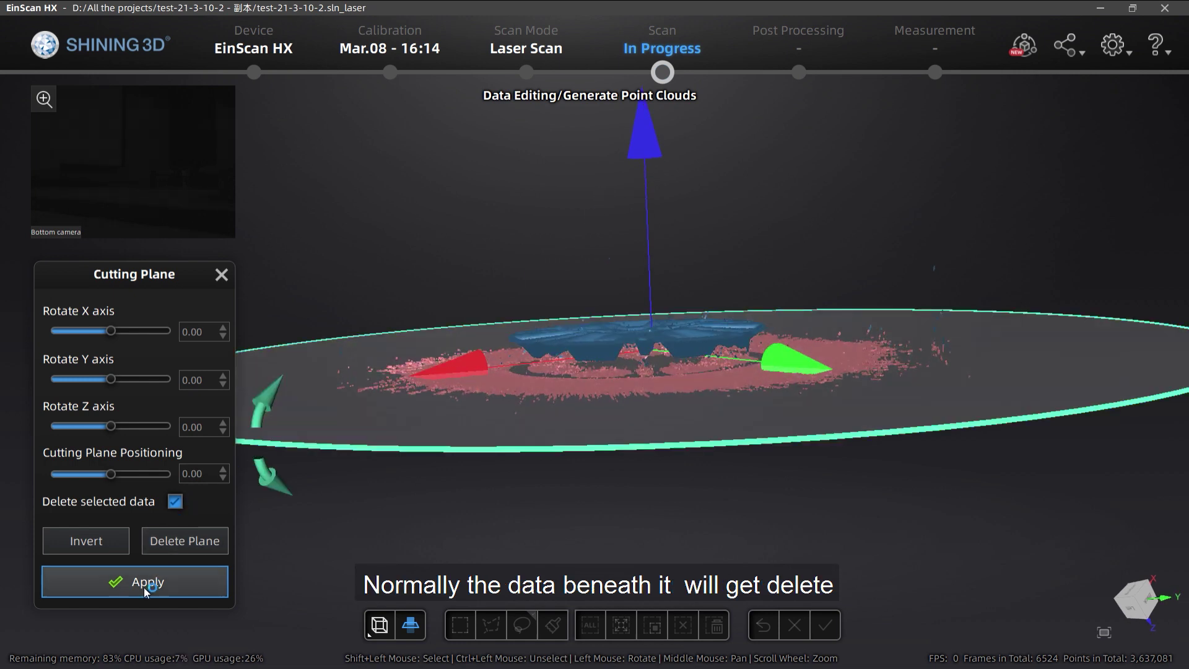
Keep Delete selected data on and apply the cut, leaving the hubcap at 2,086,805 points.
{"action": "left_click", "coordinate": [176, 503]}
{"action": "left_click_drag", "start_coordinate": [434, 211], "coordinate": [478, 149]}
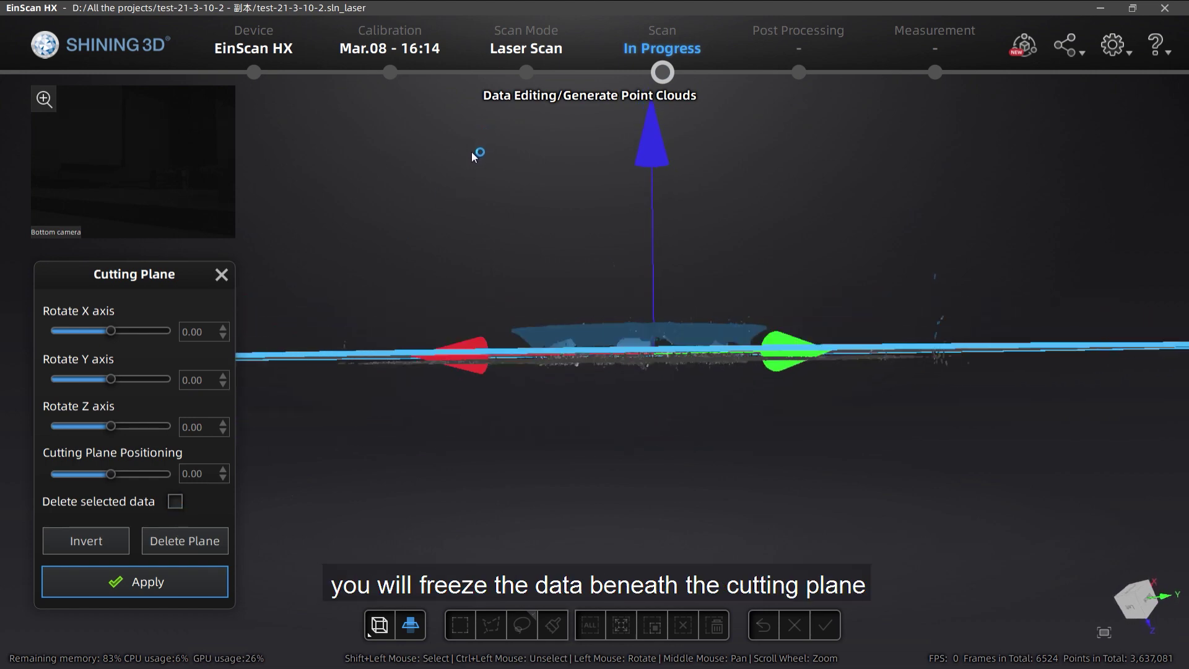
{"action": "left_click", "coordinate": [177, 502]}
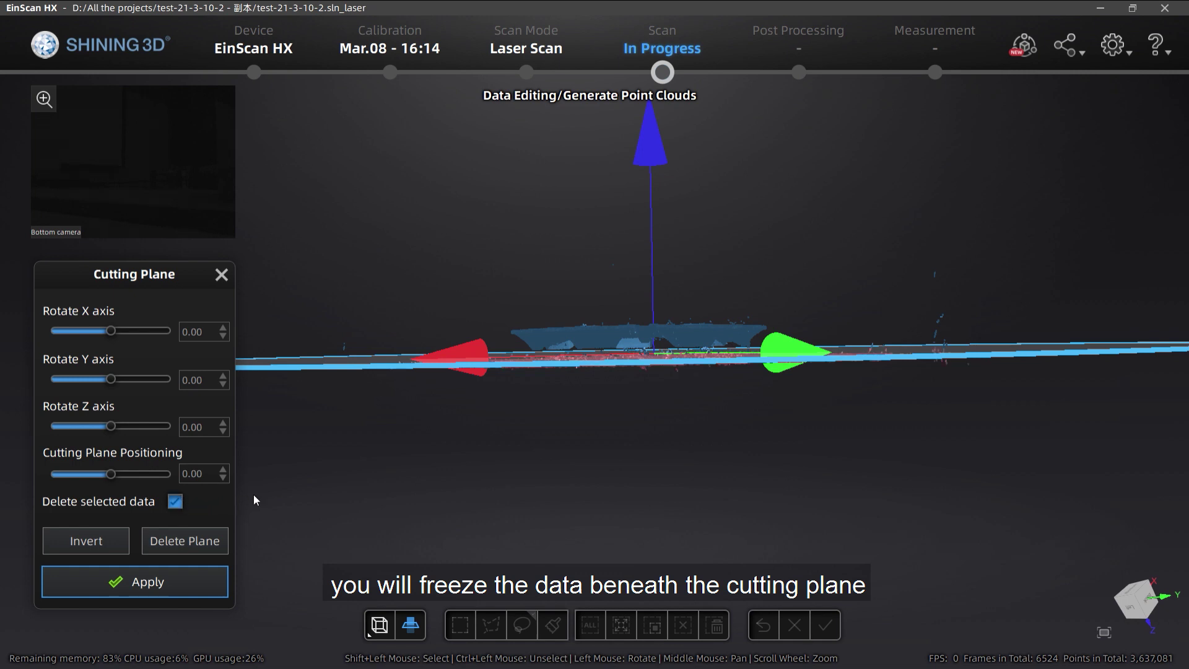
{"action": "left_click_drag", "start_coordinate": [428, 464], "coordinate": [473, 538]}
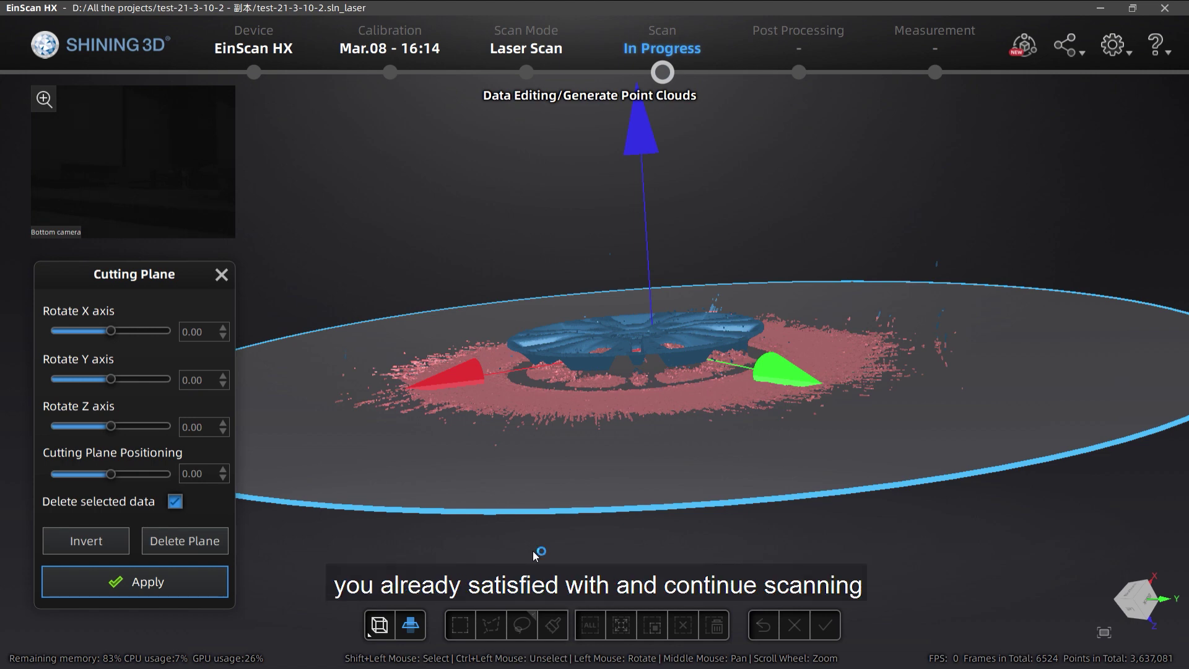
{"action": "left_click", "coordinate": [163, 596]}
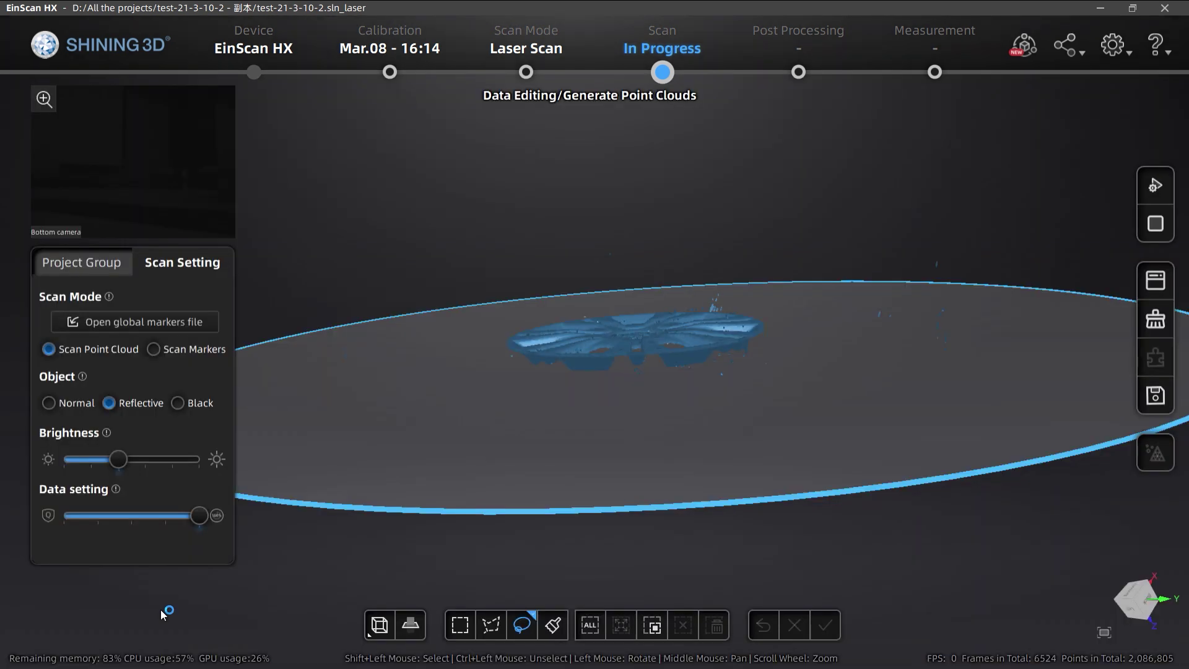
Rotate the cleaned cloud face-on and lasso the points around the hubcap's centre hub.
{"action": "left_click_drag", "start_coordinate": [831, 331], "coordinate": [680, 386]}
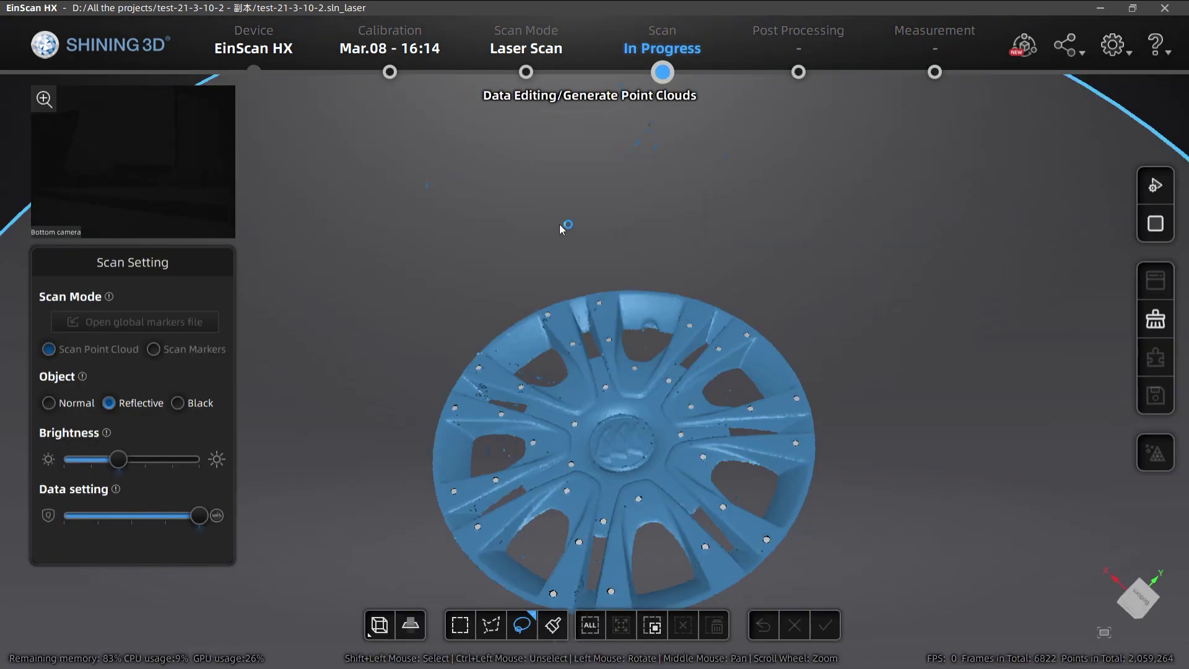
{"action": "left_click_drag", "start_coordinate": [626, 266], "coordinate": [570, 252]}
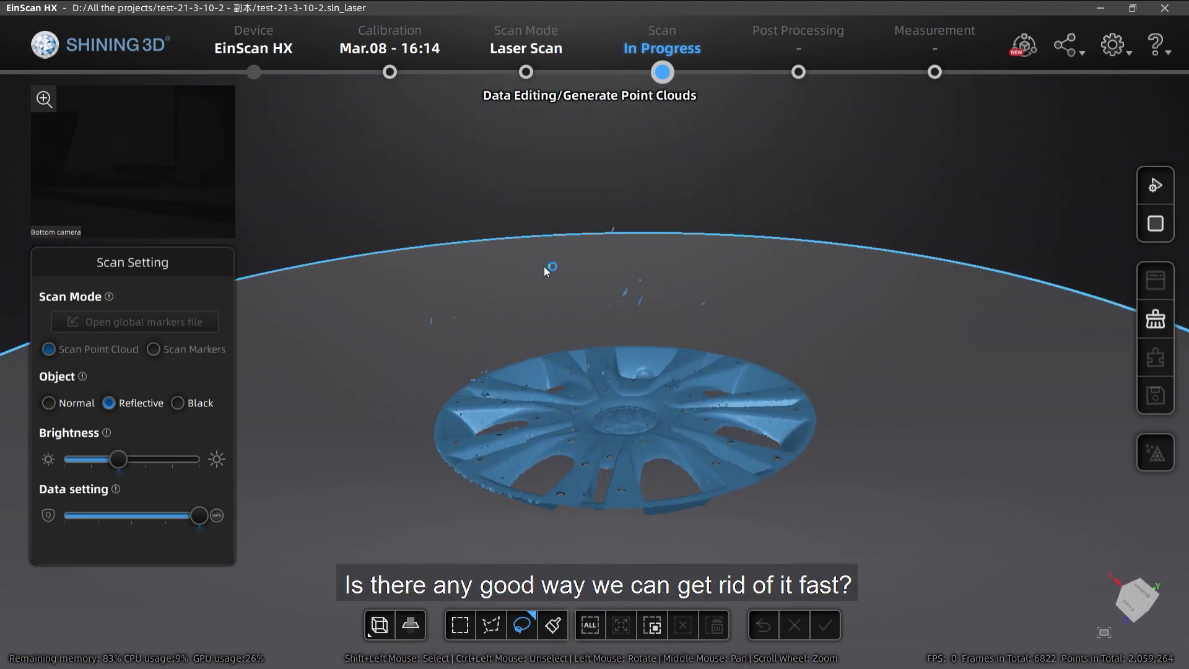
{"action": "left_click_drag", "start_coordinate": [544, 267], "coordinate": [634, 141]}
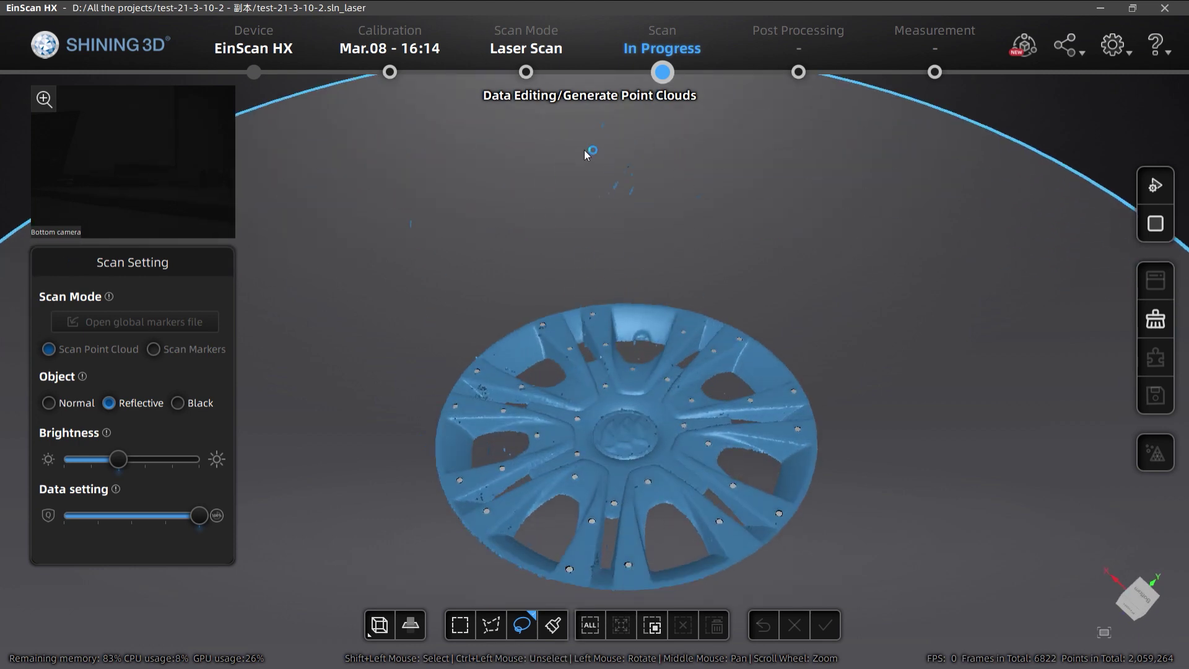
{"action": "mouse_move", "coordinate": [579, 409]}
{"action": "left_mouse_down", "text": "shift"}
{"action": "mouse_move", "coordinate": [625, 477]}
{"action": "mouse_move", "coordinate": [696, 433]}
{"action": "mouse_move", "coordinate": [655, 402]}
{"action": "left_mouse_up", "text": "shift"}
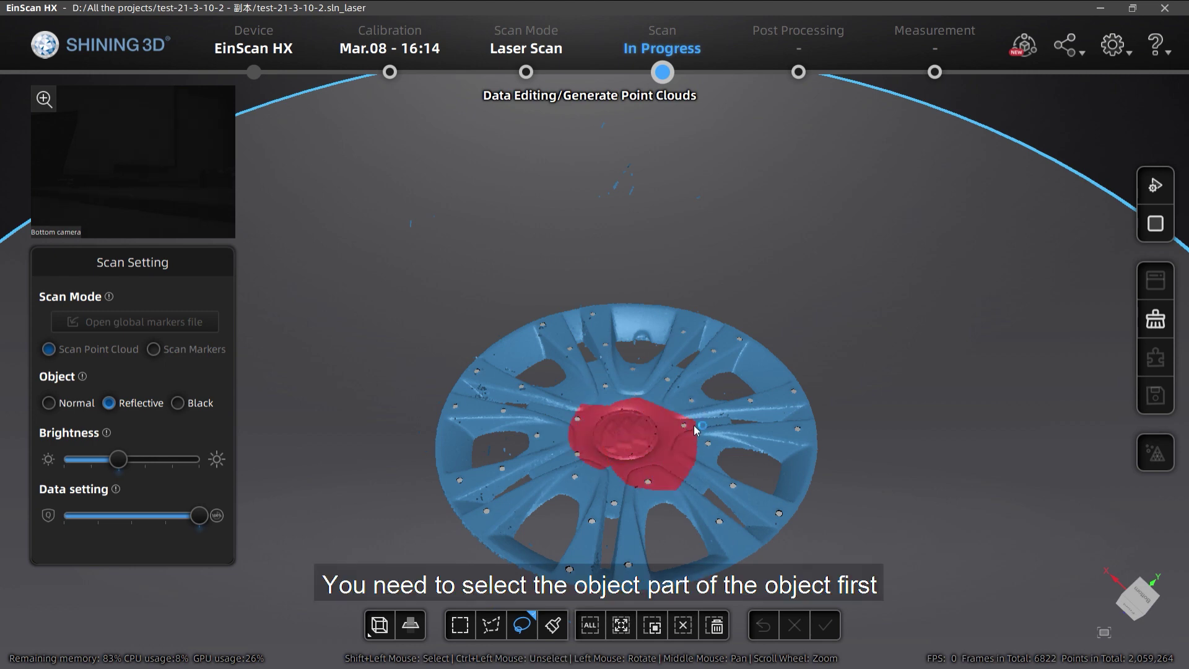
Grow the selection to the connected hubcap, invert it, and delete the stray points.
{"action": "left_click", "coordinate": [621, 625]}
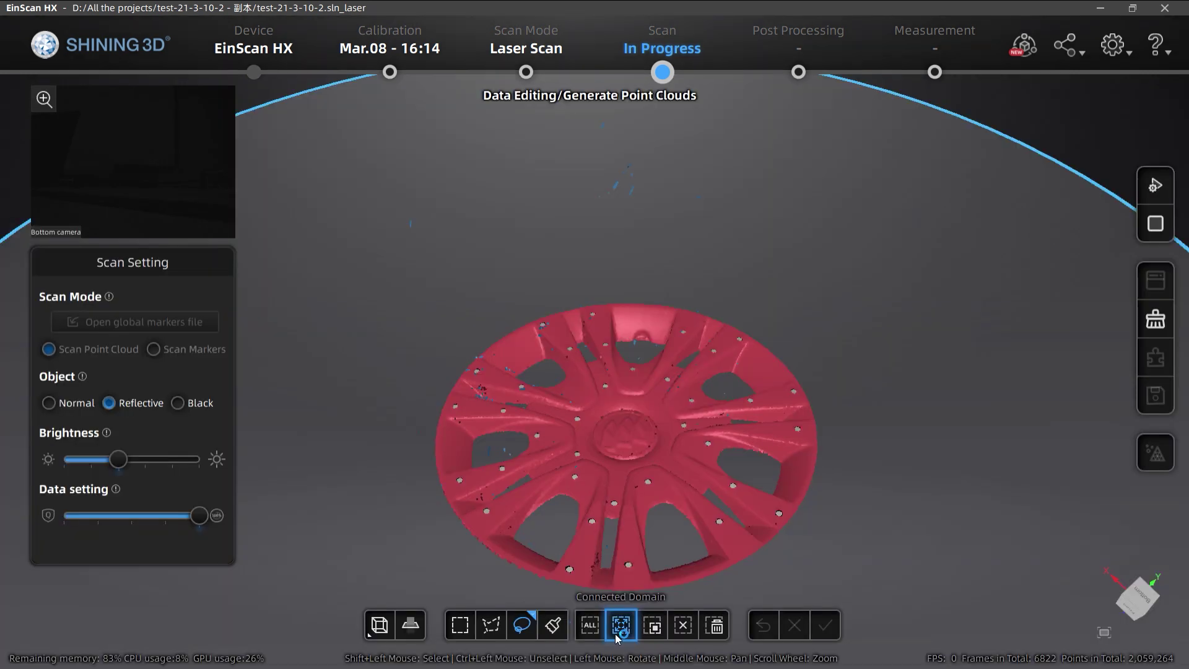
{"action": "mouse_move", "coordinate": [616, 258]}
{"action": "left_mouse_down"}
{"action": "mouse_move", "coordinate": [608, 289]}
{"action": "mouse_move", "coordinate": [605, 247]}
{"action": "left_mouse_up"}
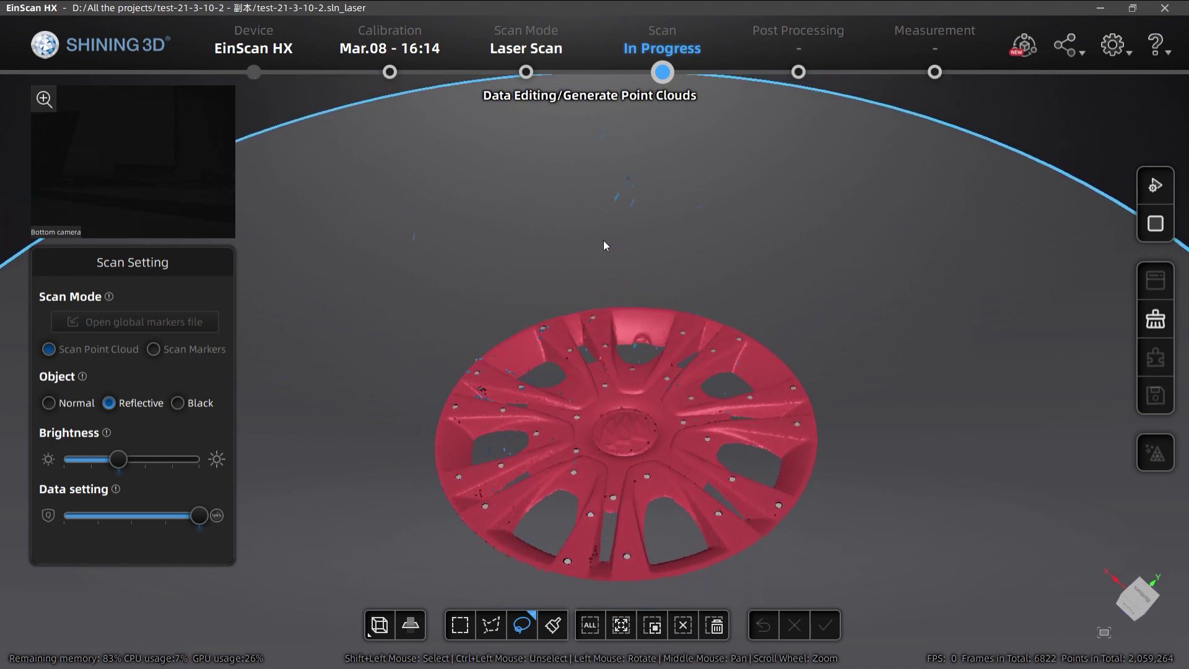
{"action": "left_click", "coordinate": [653, 625]}
{"action": "left_click_drag", "start_coordinate": [609, 245], "coordinate": [510, 206]}
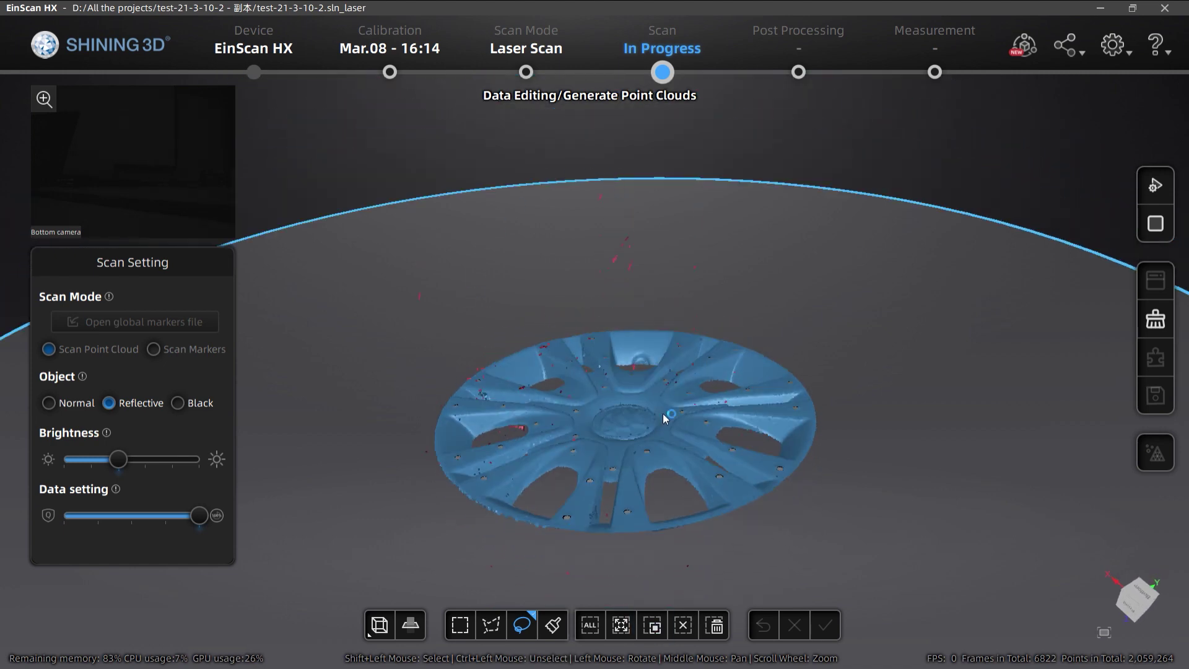
{"action": "left_click", "coordinate": [714, 626]}
Apply the deletion and regenerate the point cloud, now 405,875 points.
{"action": "mouse_move", "coordinate": [696, 405]}
{"action": "left_mouse_down"}
{"action": "mouse_move", "coordinate": [644, 265]}
{"action": "mouse_move", "coordinate": [685, 391]}
{"action": "left_mouse_up"}
{"action": "left_click", "coordinate": [825, 625]}
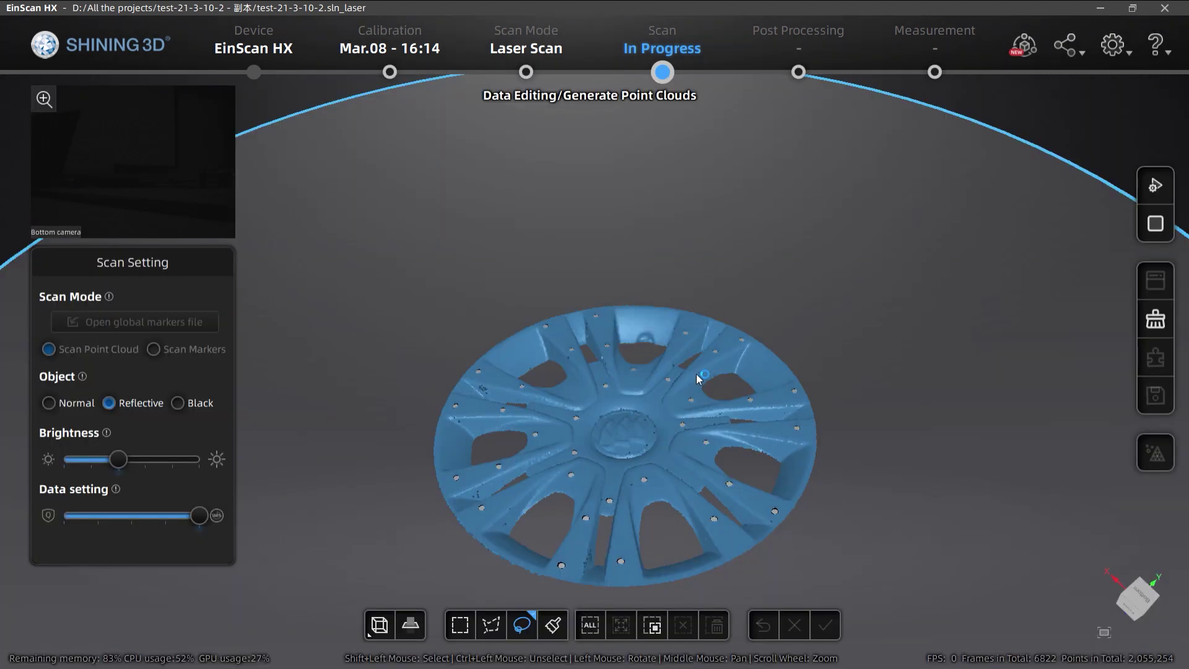
{"action": "left_click_drag", "start_coordinate": [702, 372], "coordinate": [646, 372]}
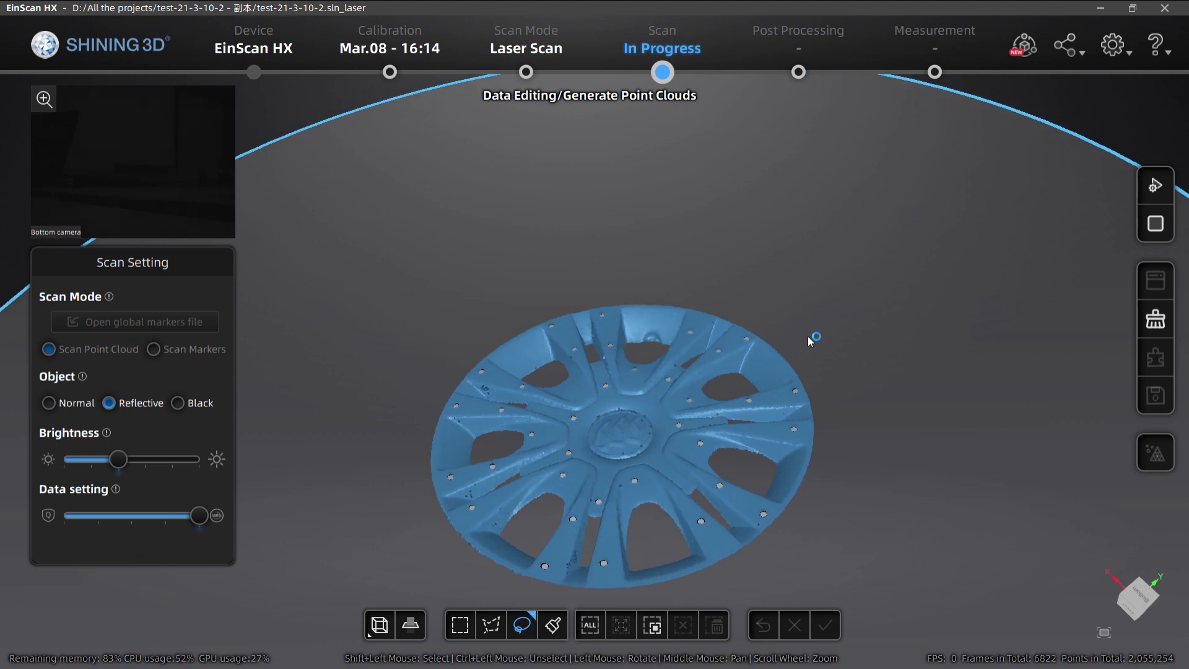
{"action": "left_click", "coordinate": [1156, 224]}
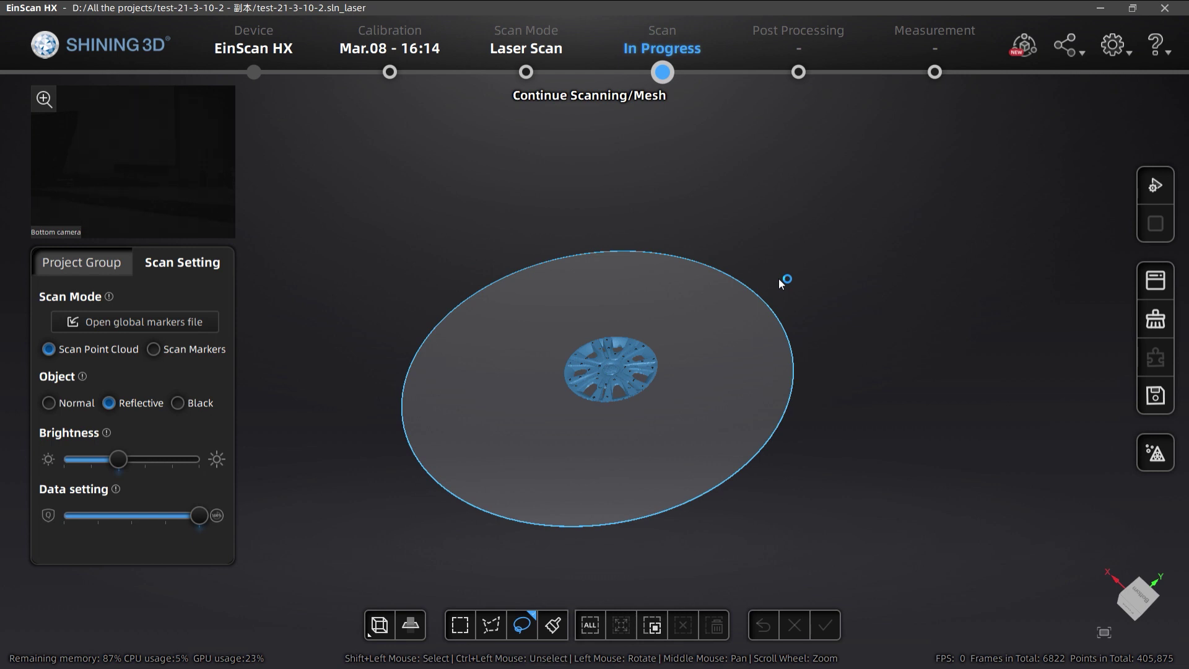
Inspect the regenerated hubcap point cloud and proceed to Mesh Model in post processing.
{"action": "left_click_drag", "start_coordinate": [779, 278], "coordinate": [589, 351]}
{"action": "scroll", "coordinate": [732, 226], "scroll_direction": "up", "scroll_amount": 5}
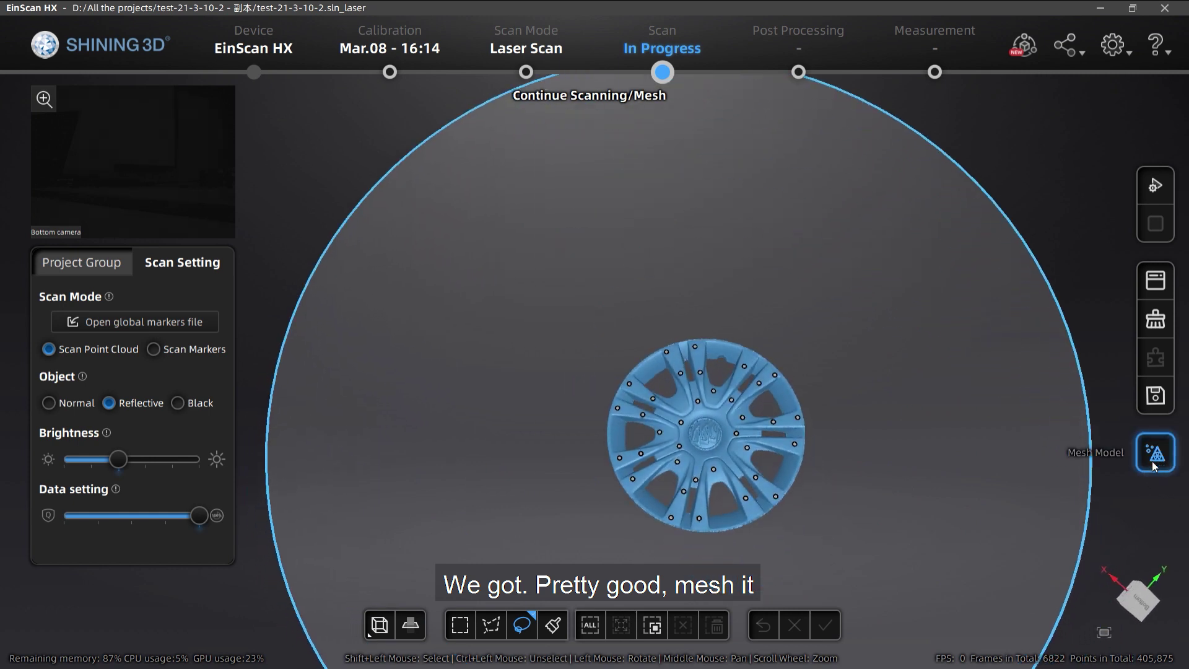
{"action": "left_click", "coordinate": [1152, 465]}
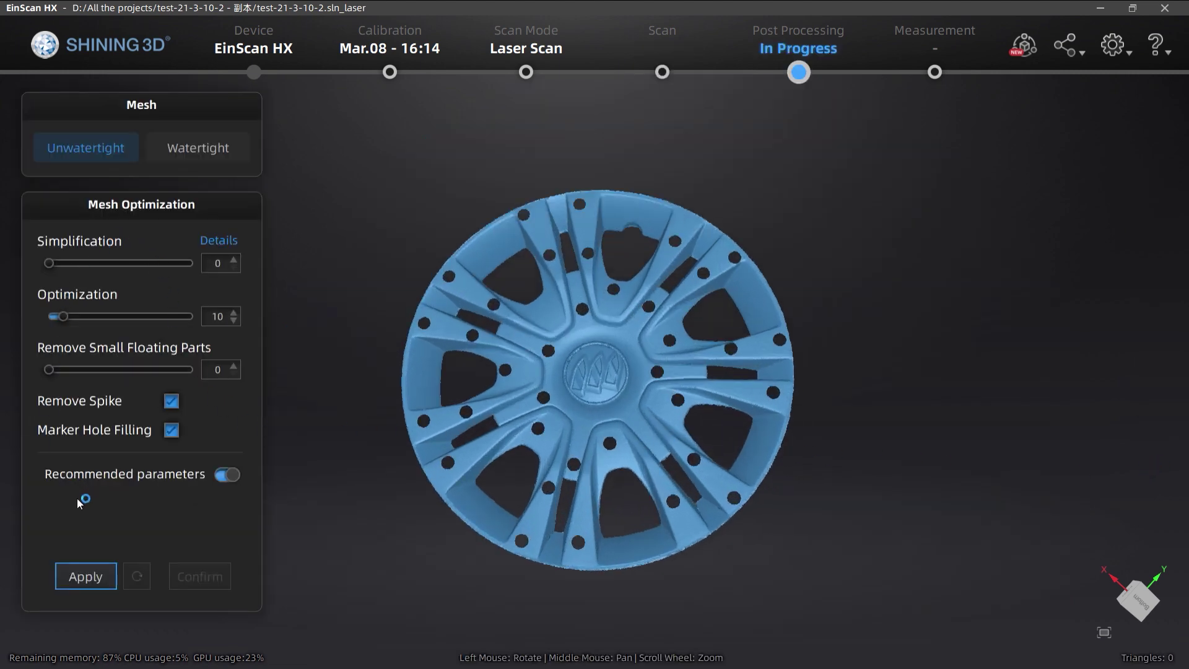
Build the unwatertight 830,370-triangle mesh with recommended parameters, inspect it, and confirm.
{"action": "left_click", "coordinate": [75, 584]}
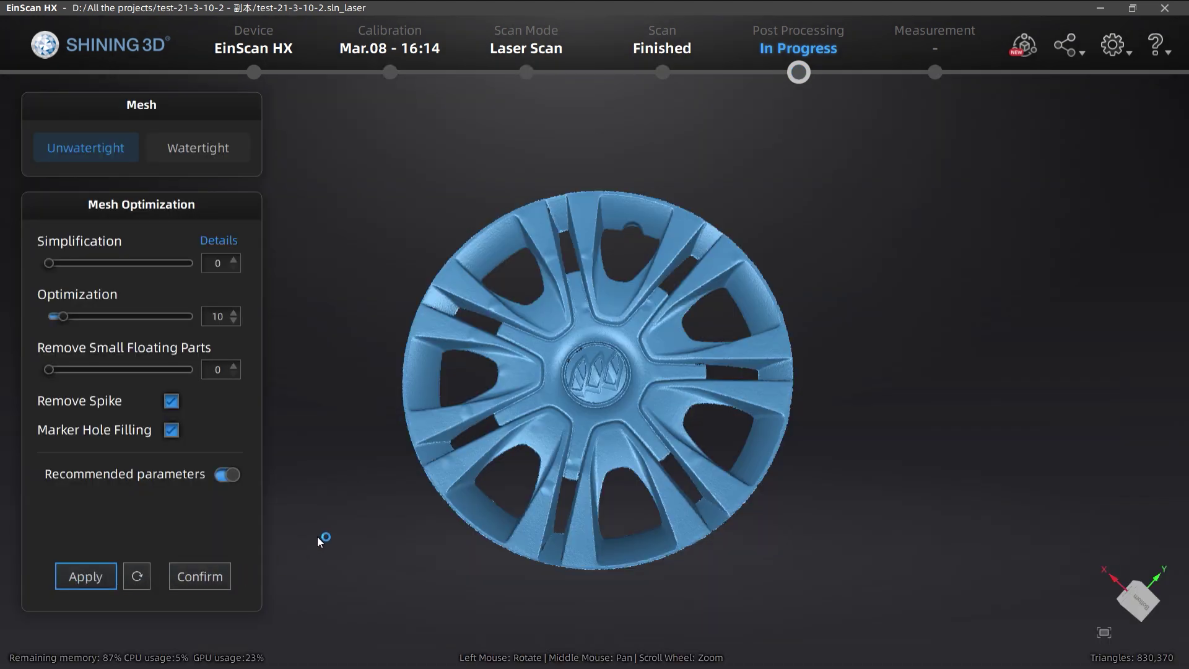
{"action": "left_click_drag", "start_coordinate": [490, 390], "coordinate": [632, 431]}
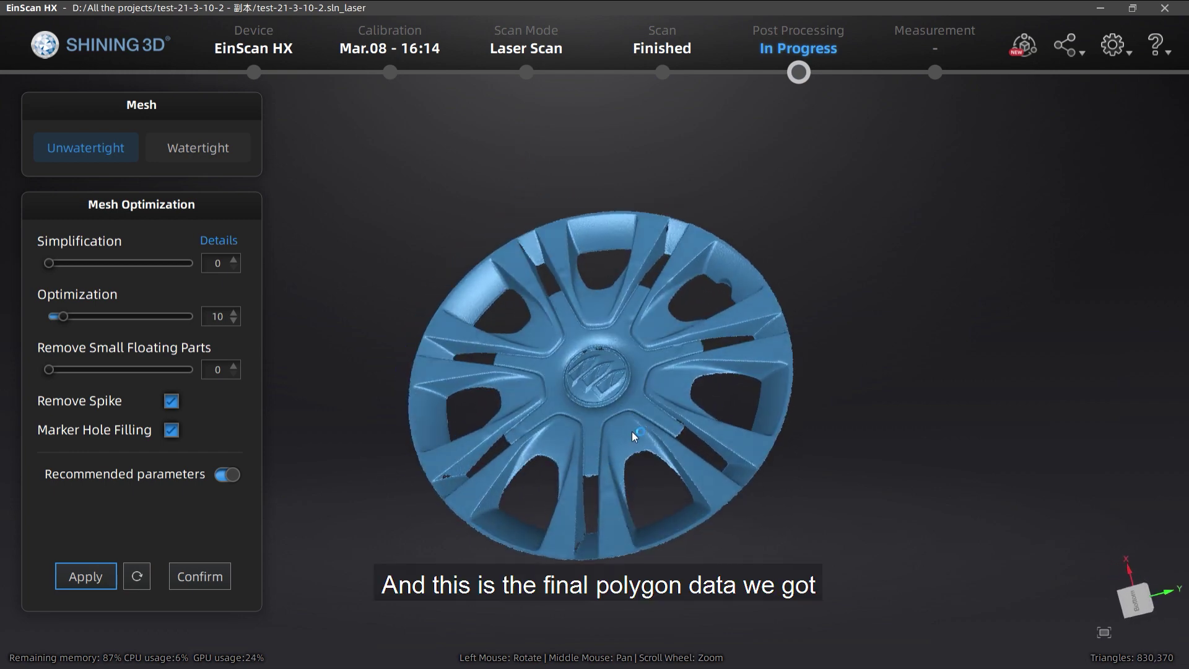
{"action": "left_click", "coordinate": [186, 582]}
Save the meshed hubcap scan data and dismiss the Scan Data Saved notice.
{"action": "left_click_drag", "start_coordinate": [566, 420], "coordinate": [659, 426]}
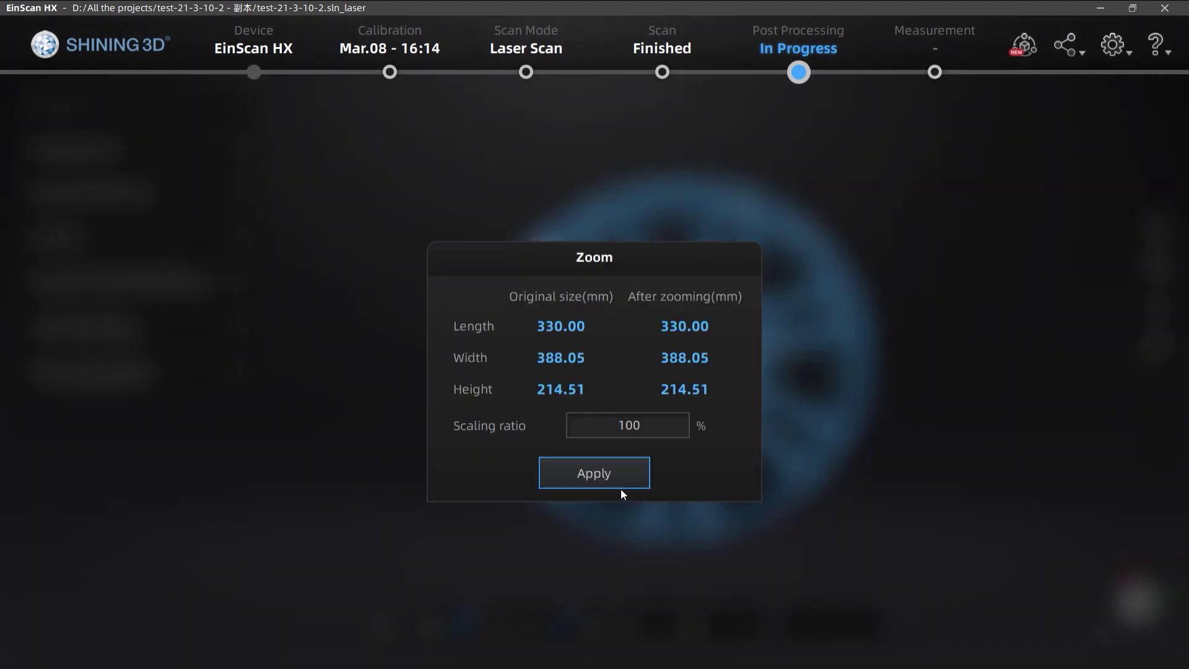
{"action": "left_click", "coordinate": [622, 483]}
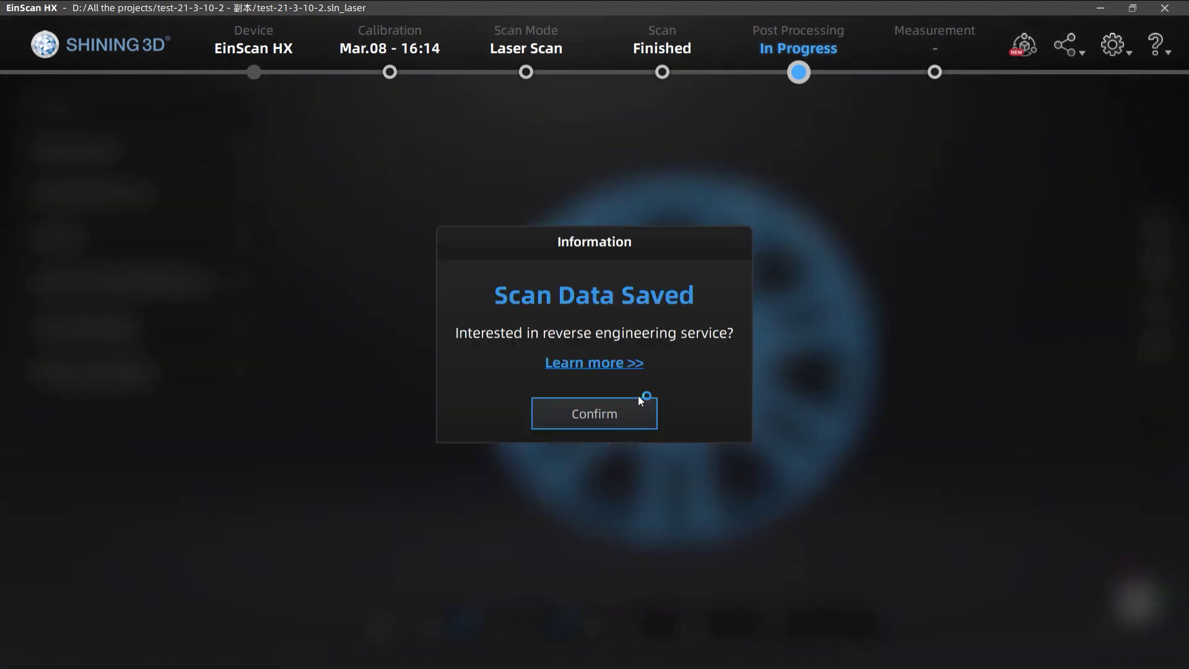
{"action": "left_click", "coordinate": [582, 427]}
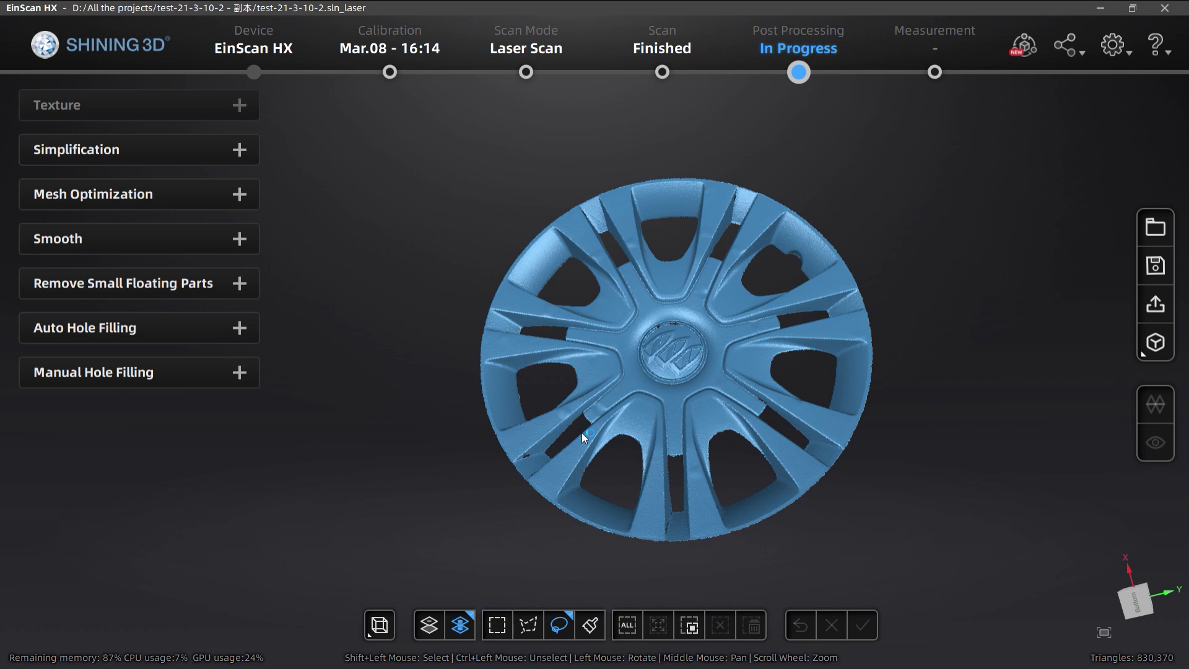